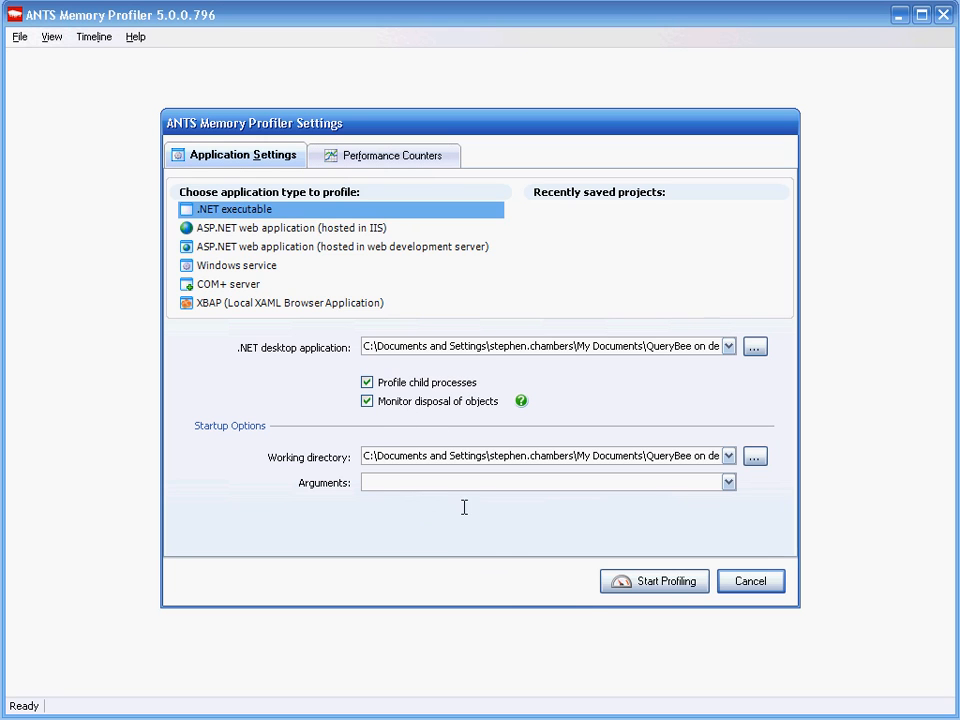
Start profiling the configured QueryBee .NET executable and take a first memory snapshot once it is running.
left_click(670, 582)
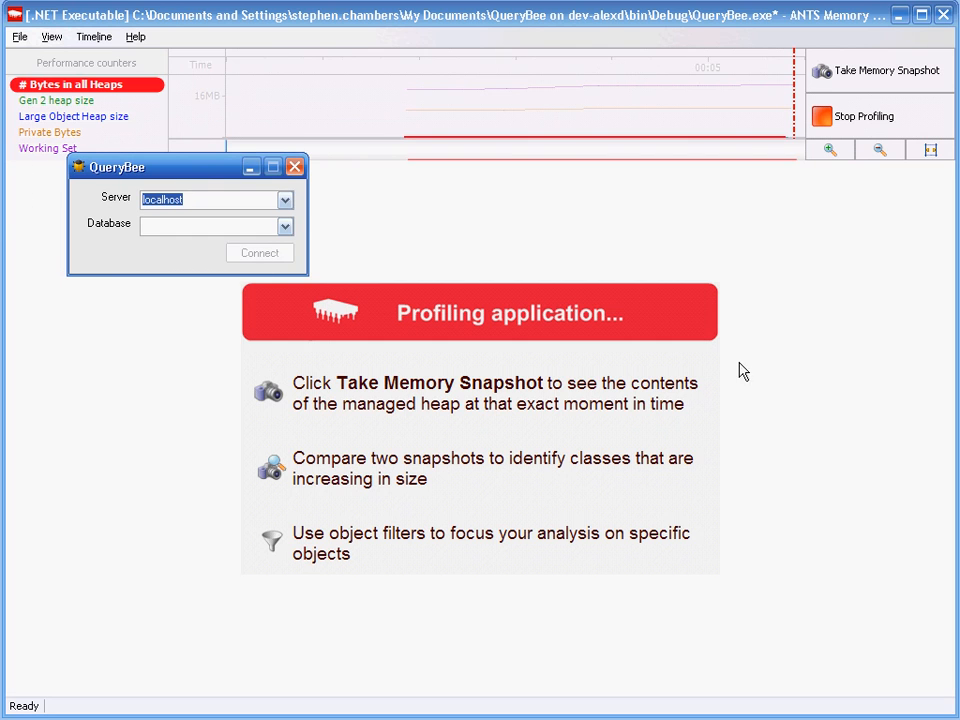
left_click(890, 95)
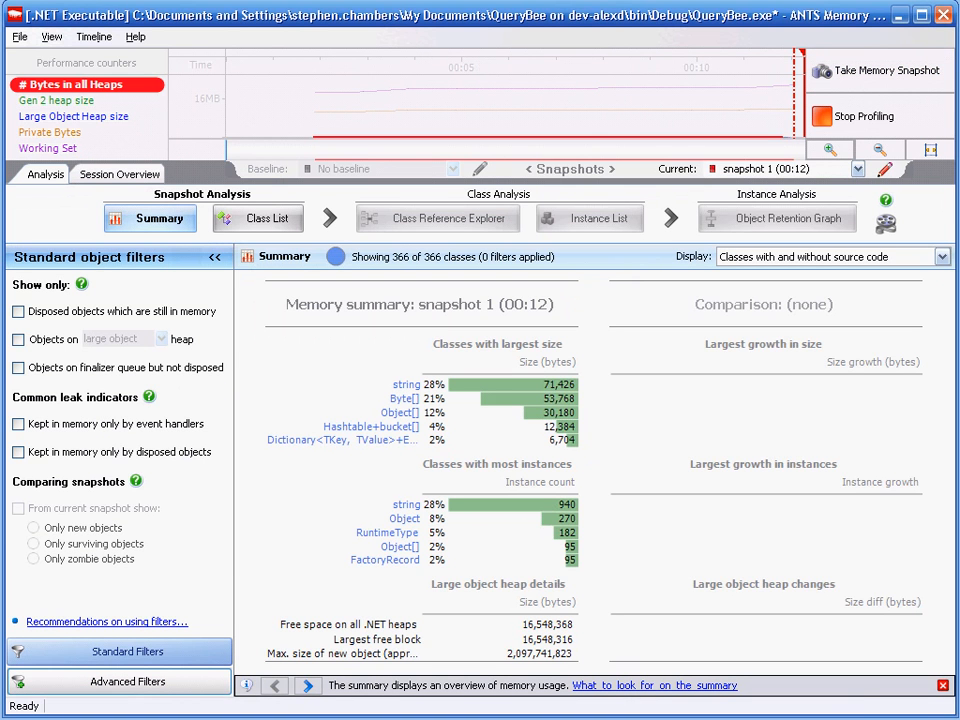
Switch to QueryBee and connect to the AdventureWorks database on the localhost server.
key("alt+Tab")
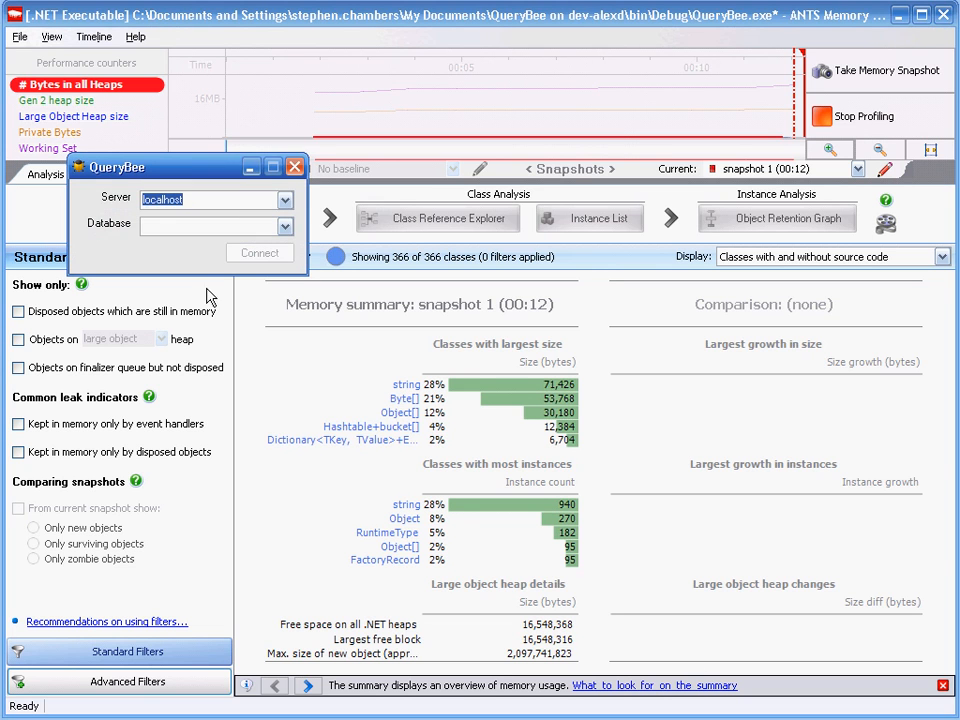
left_click(284, 226)
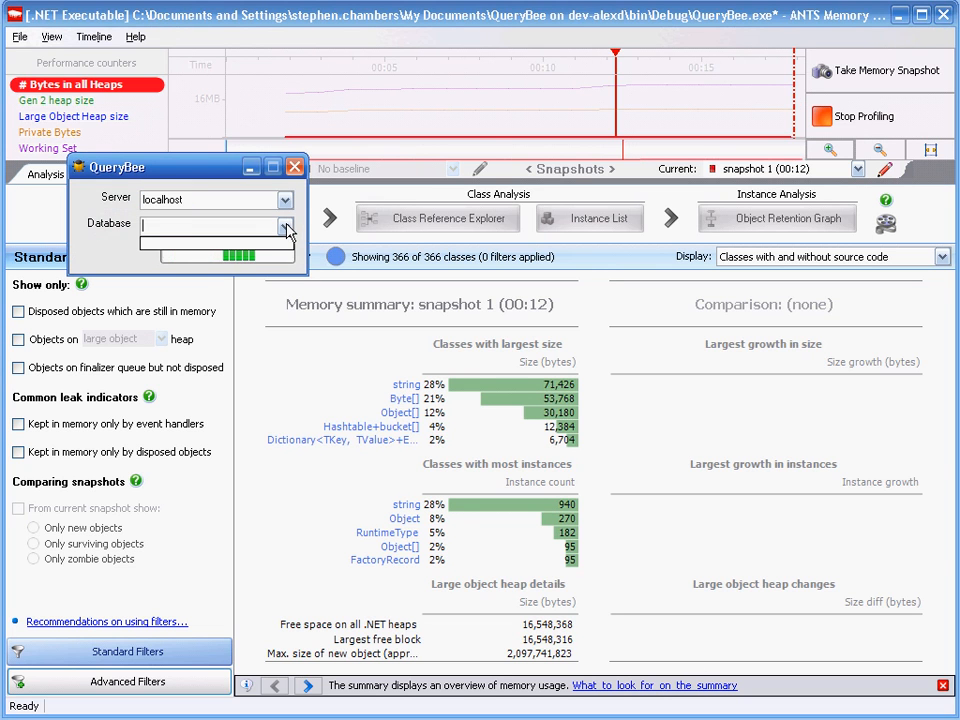
left_click(284, 227)
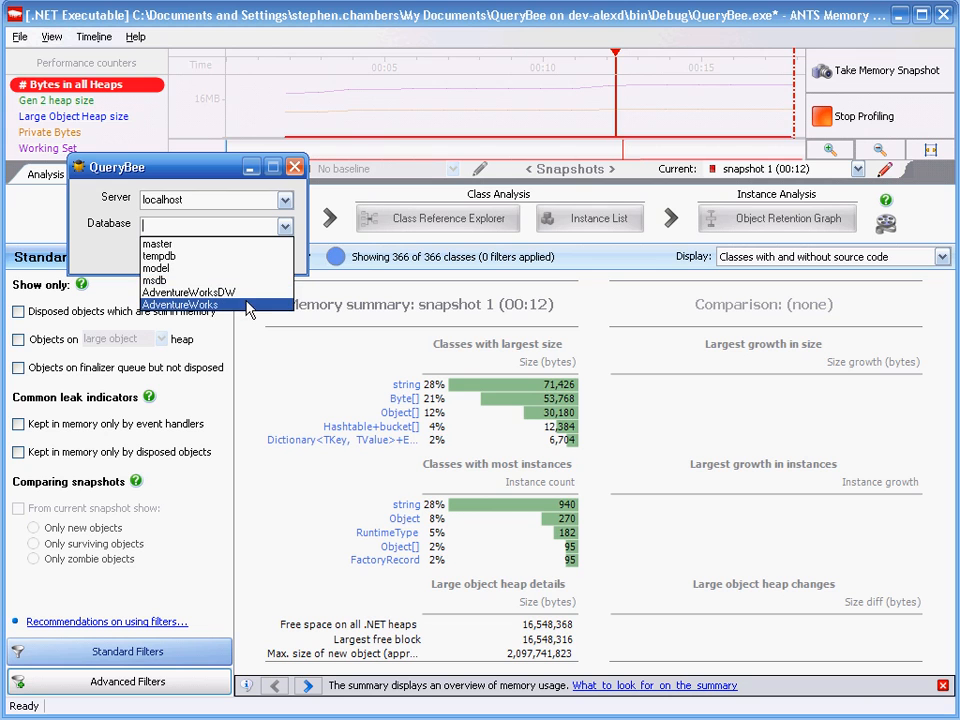
left_click(246, 305)
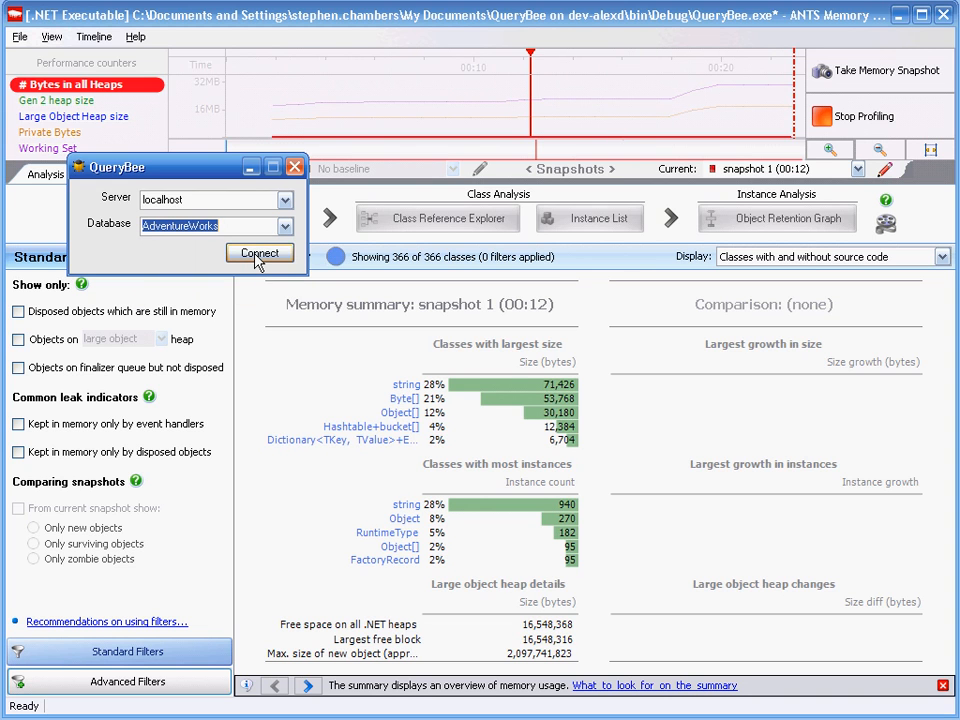
left_click(258, 255)
Reposition the QueryBee query window and execute the query SELECT * FROM Person.Address.
left_click_drag(90, 66, 688, 231)
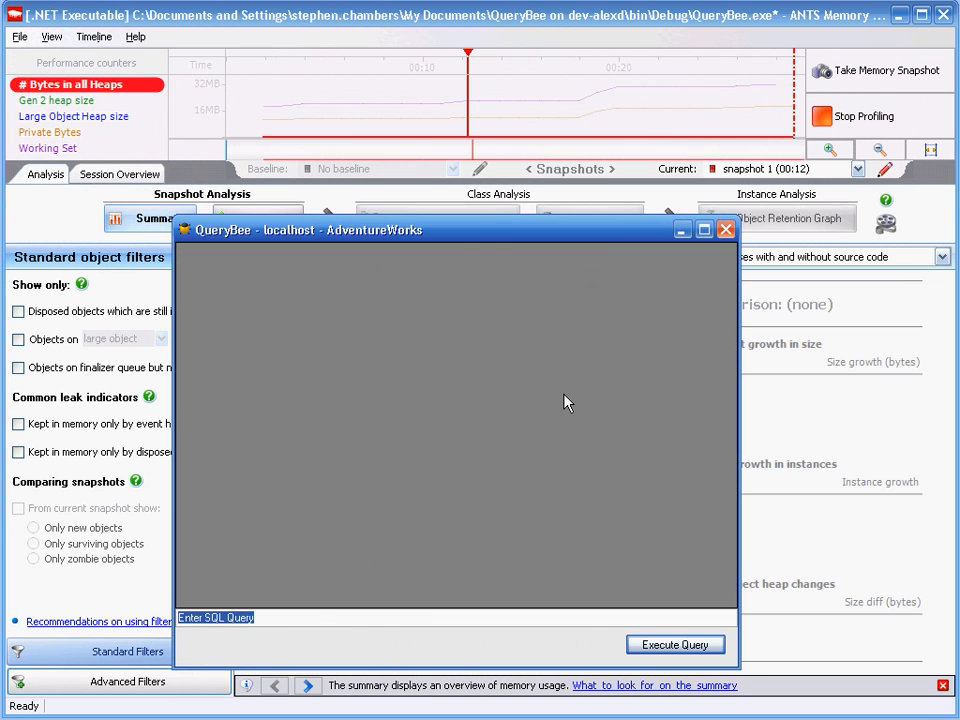
type("SELECT * FROM Person.Address")
left_click(645, 647)
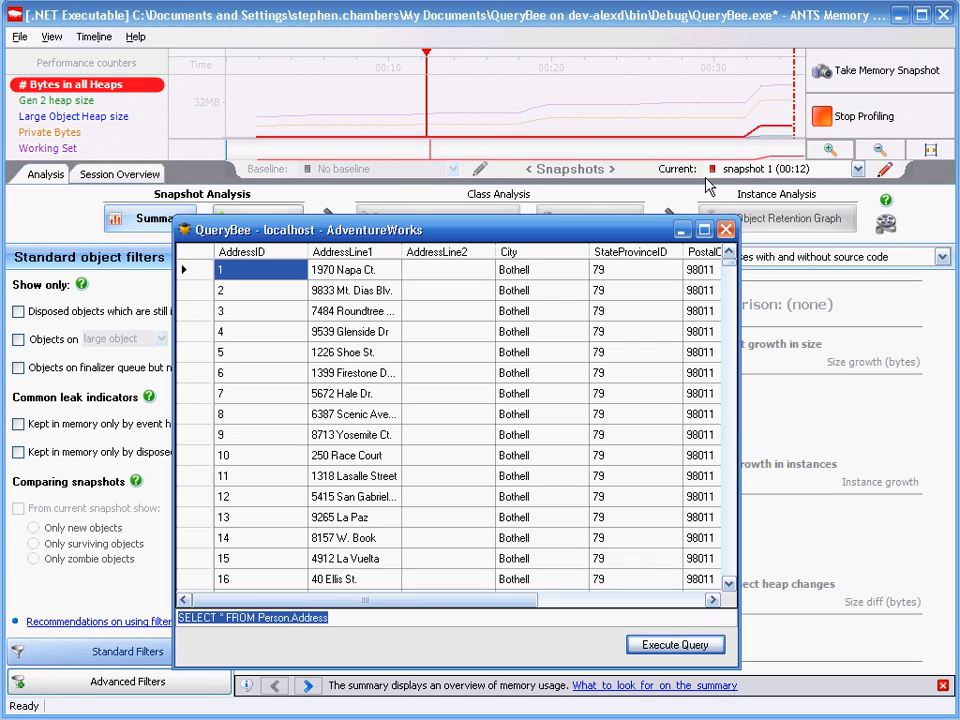
Close the QueryBee query window and take a second memory snapshot in ANTS Memory Profiler.
mouse_move(740, 146)
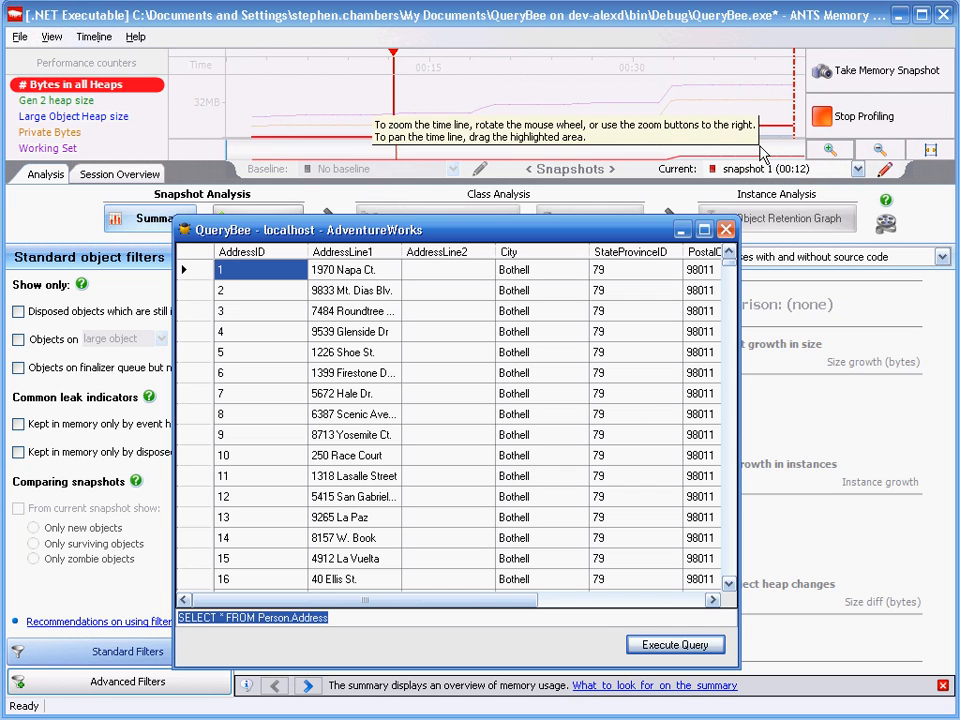
left_click(728, 232)
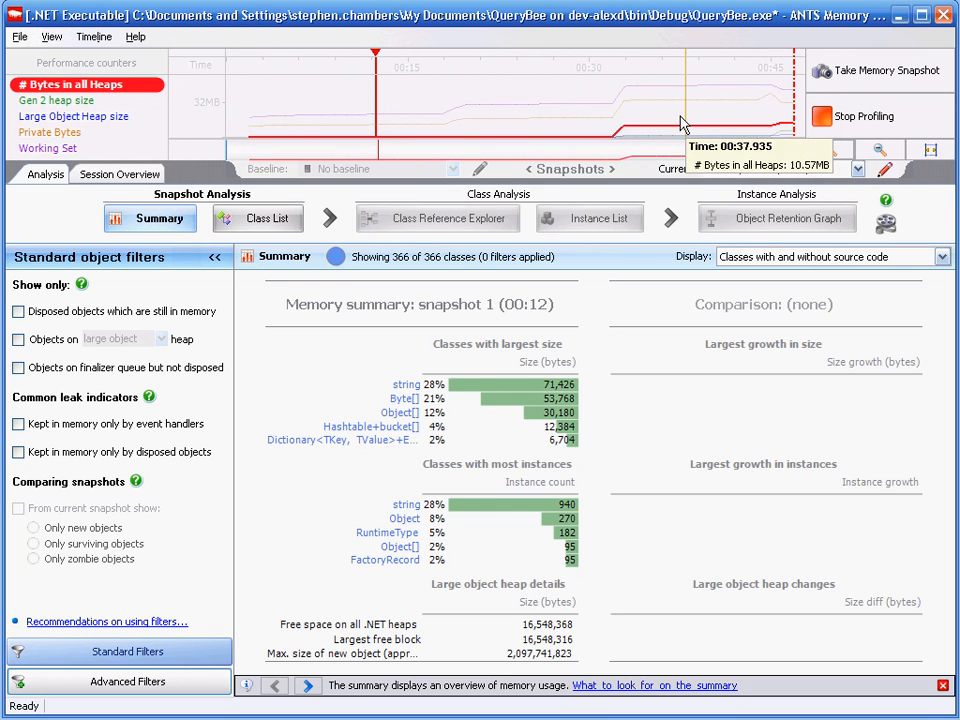
mouse_move(772, 131)
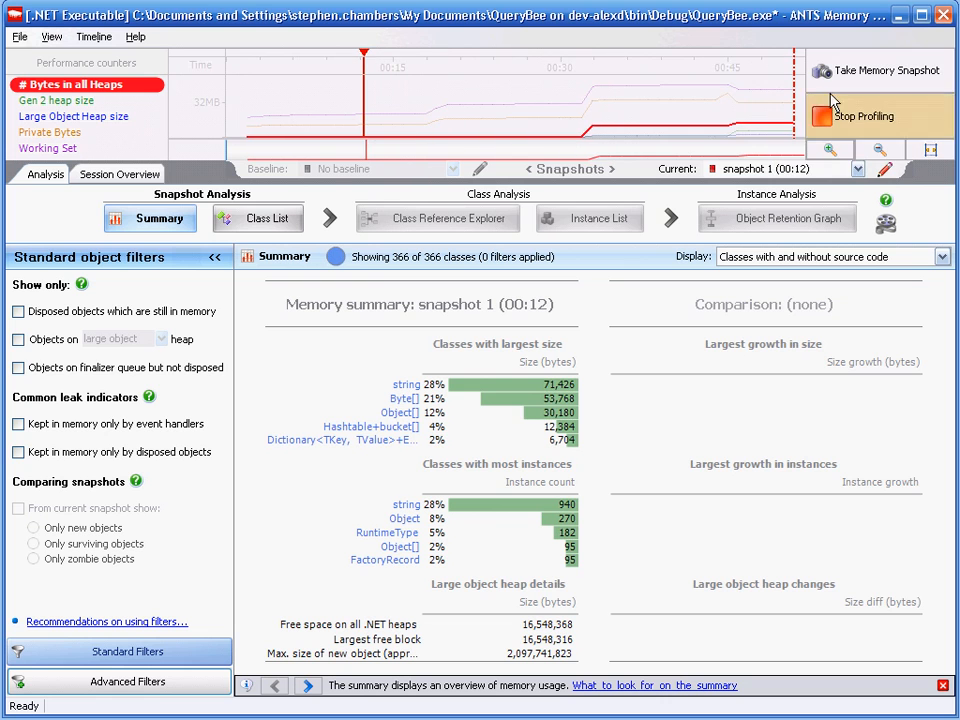
left_click(857, 72)
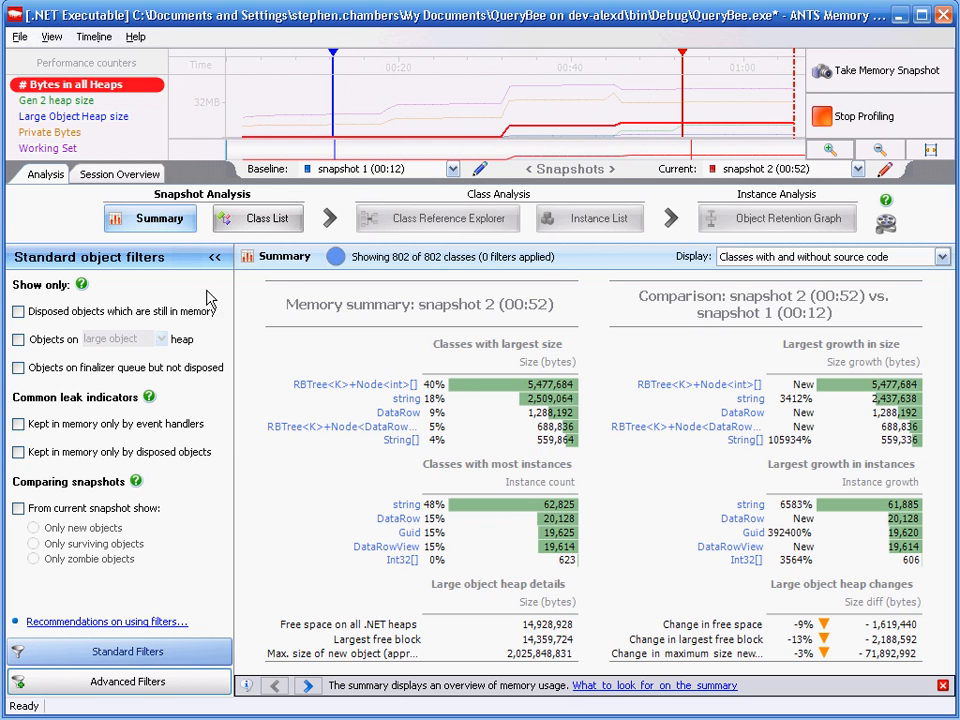
Open the class list for the snapshot comparison and filter it to only new objects from the current snapshot.
left_click(253, 229)
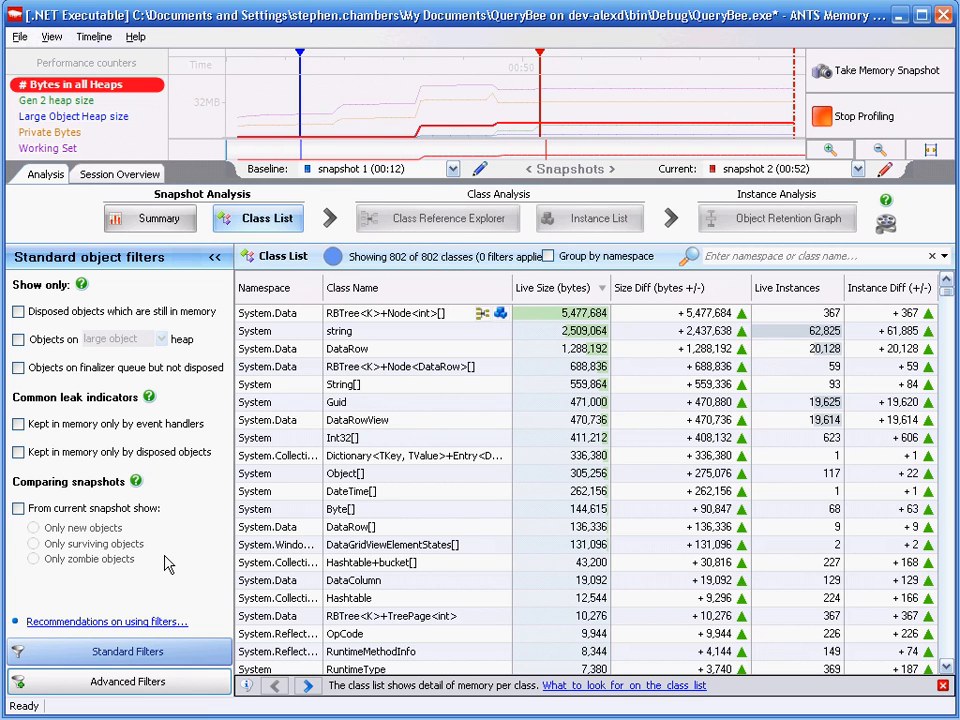
left_click(18, 509)
left_click(47, 529)
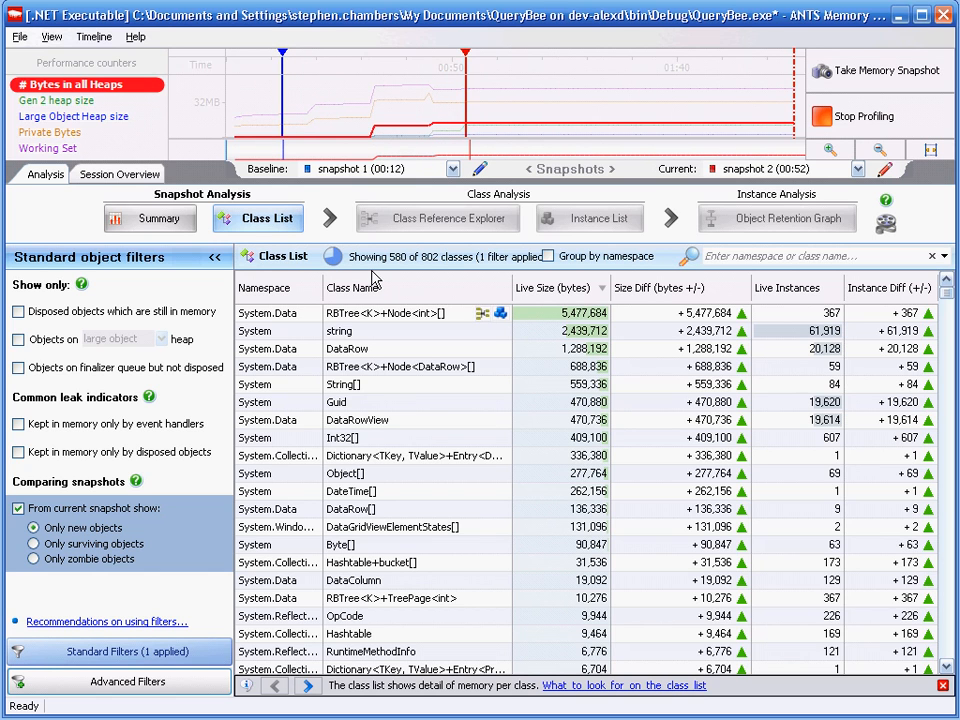
Filter the class list further to objects on the Gen 2 heap that are kept in memory only by event handlers.
left_click(18, 339)
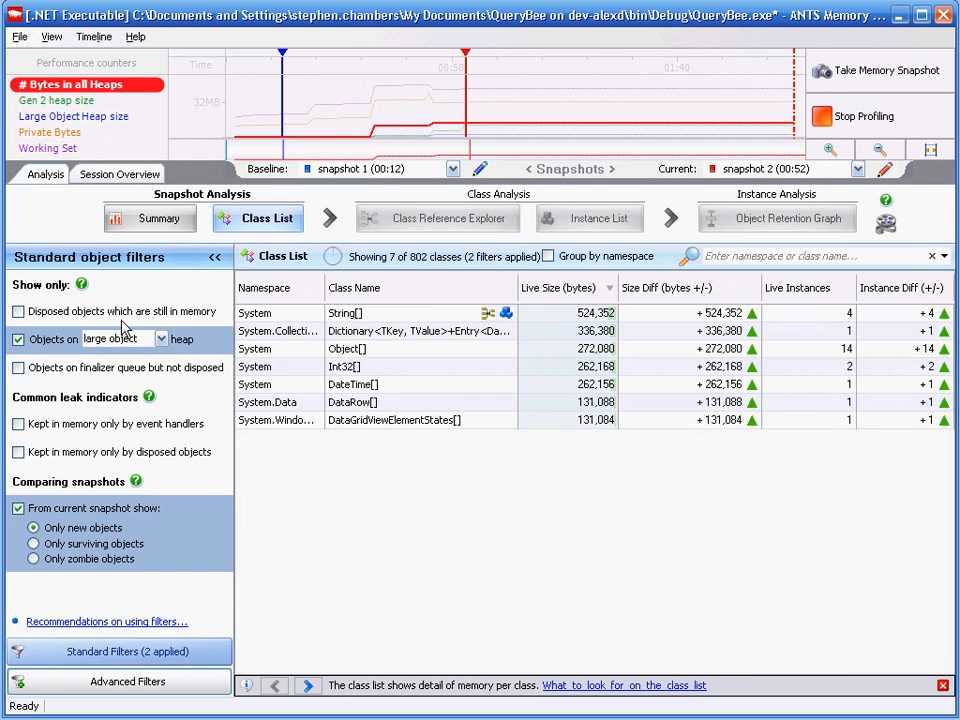
left_click(161, 339)
left_click(140, 389)
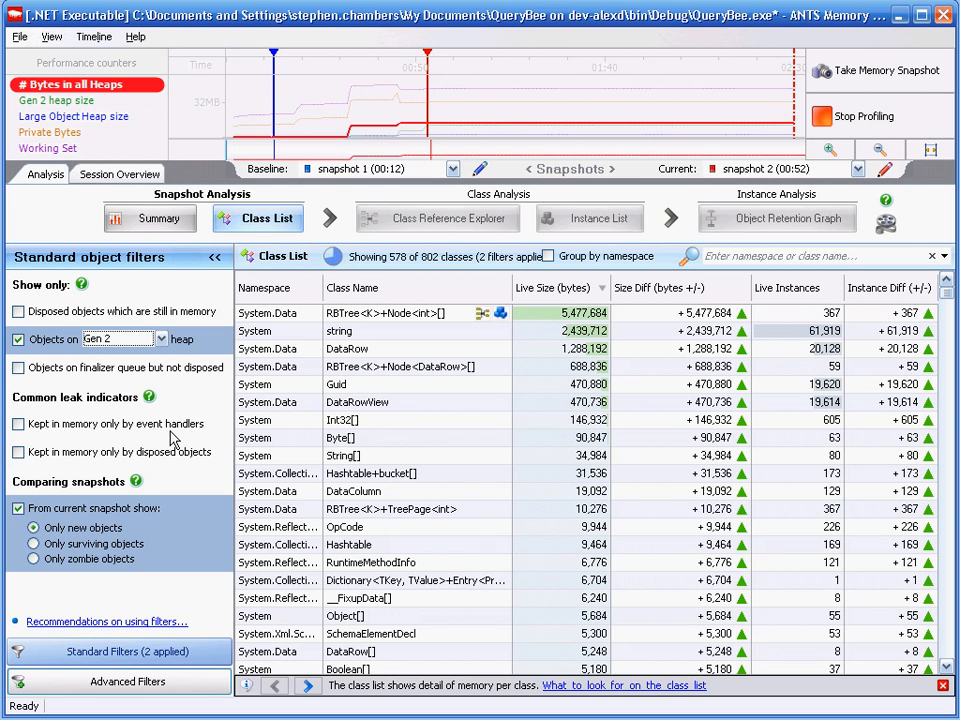
left_click(18, 424)
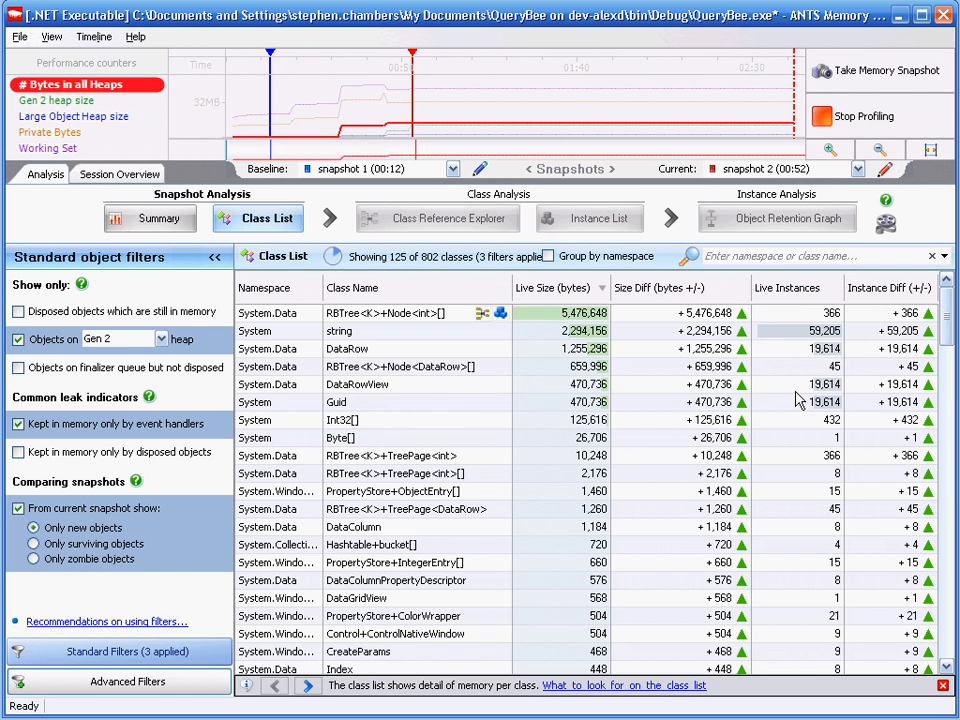
Find the QueryForm class in the QueryBee namespace, list its instances and show the object retention graph for its instance.
left_click_drag(946, 338, 947, 394)
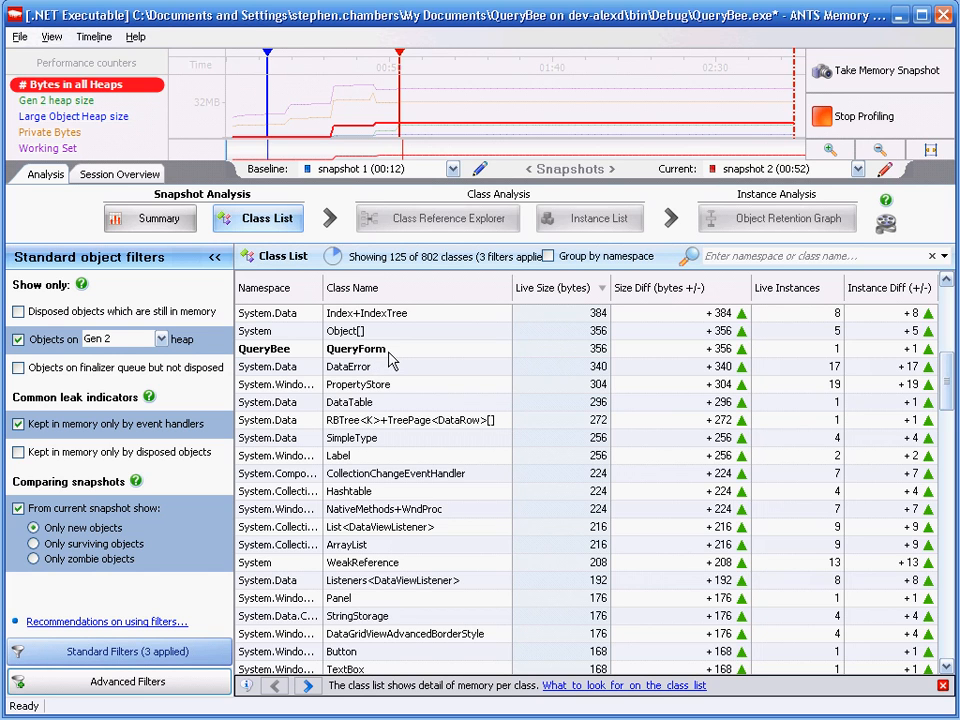
left_click(388, 352)
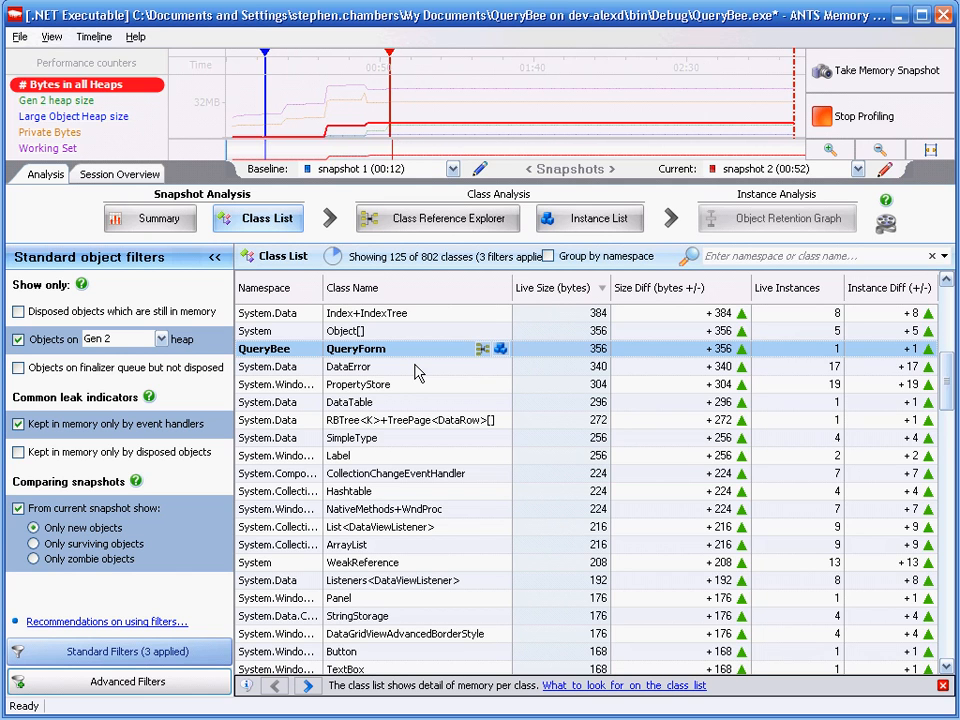
left_click(502, 351)
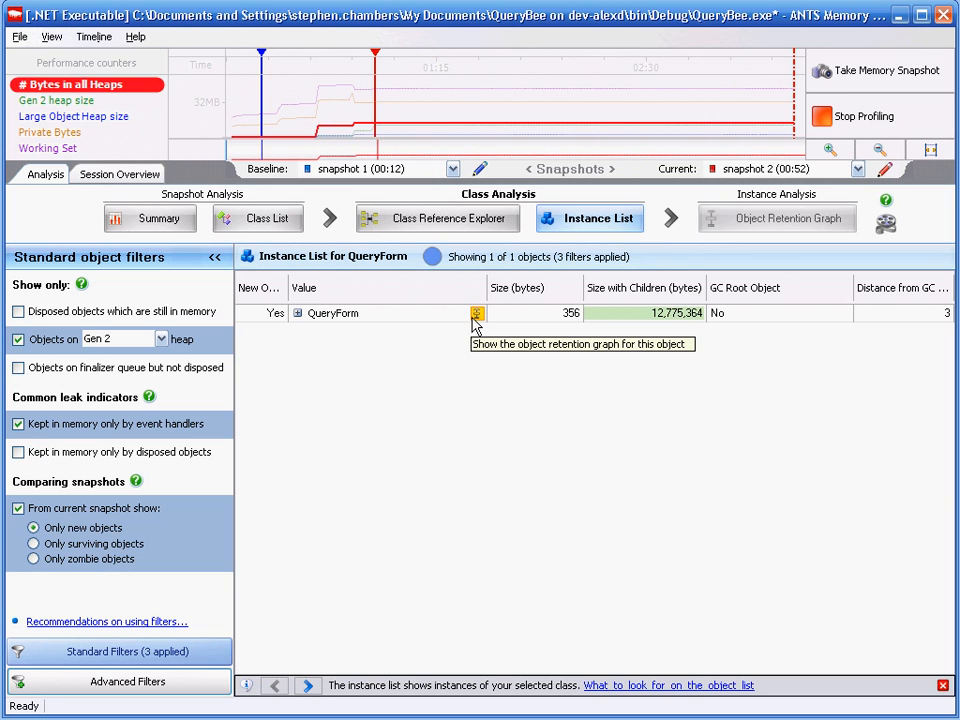
left_click(476, 315)
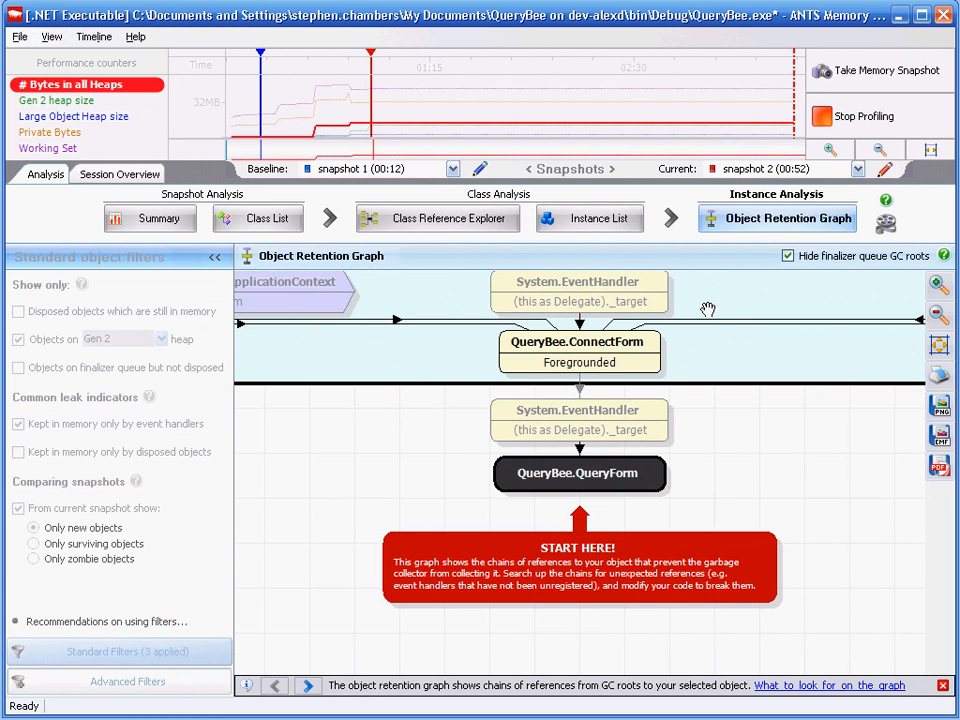
Examine the reference chain above QueryBee.QueryForm in the retention graph, including the System.EventHandler and QueryBee.ConnectForm nodes.
left_click_drag(709, 316, 694, 457)
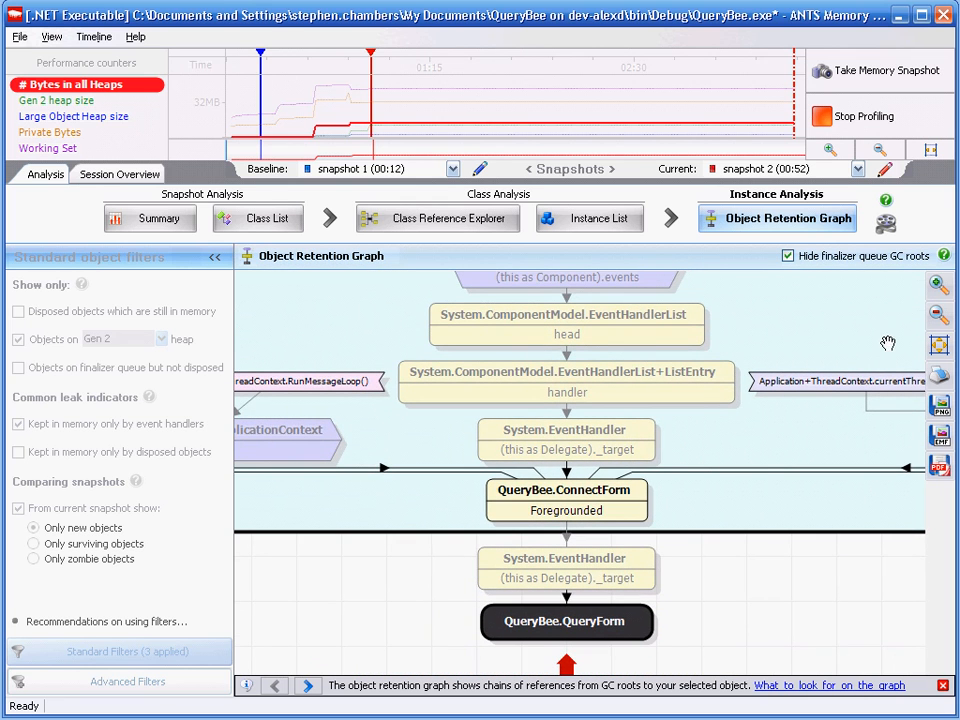
left_click(940, 316)
left_click(940, 314)
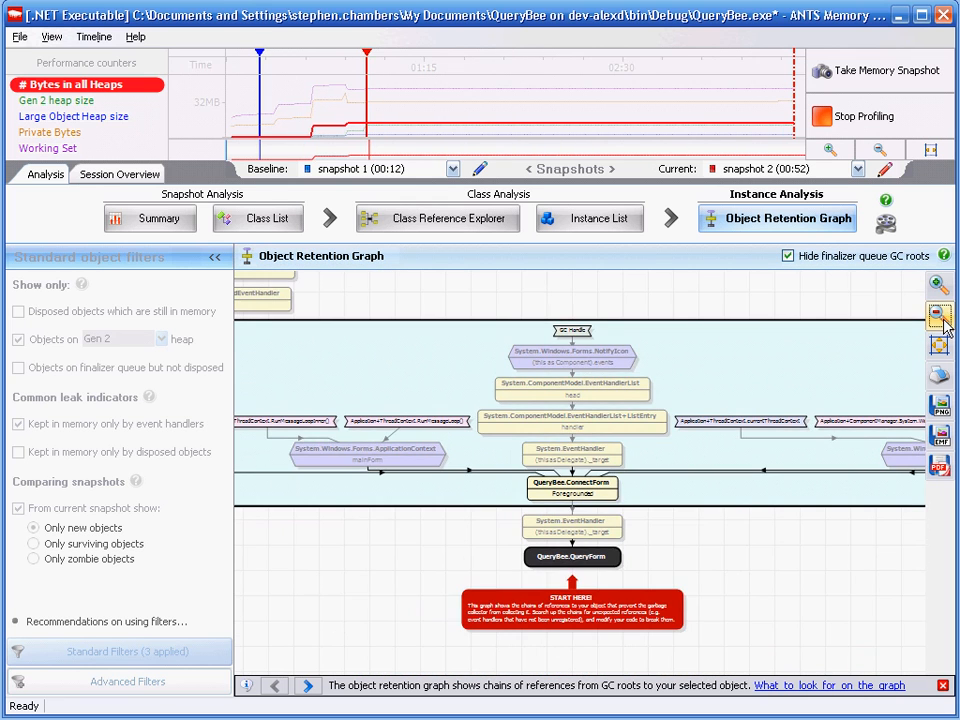
left_click_drag(842, 560, 793, 519)
left_click(938, 285)
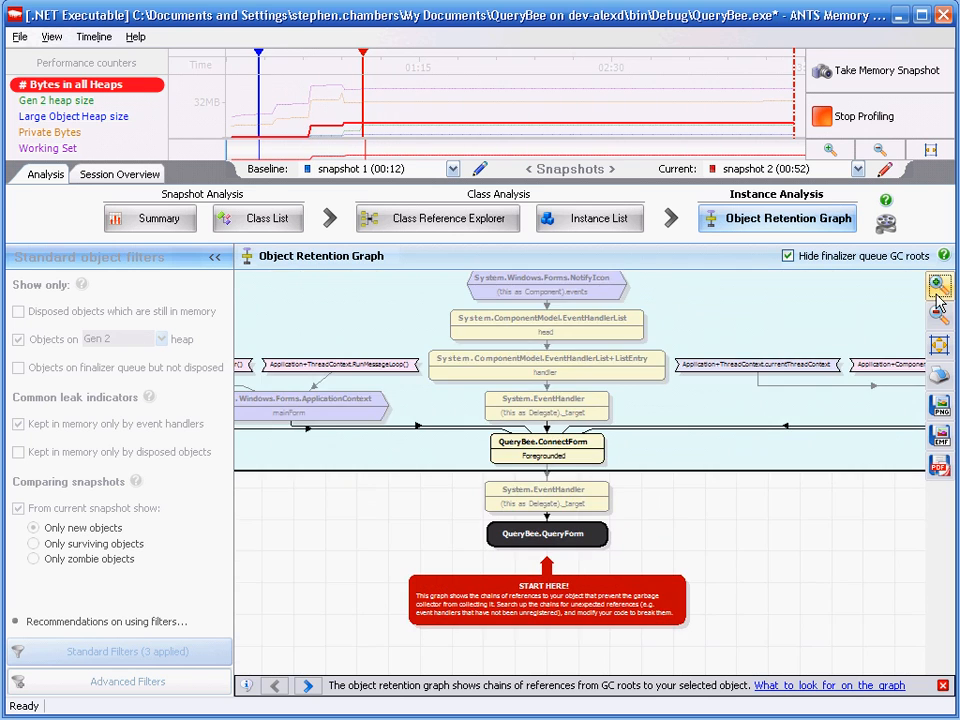
left_click(938, 286)
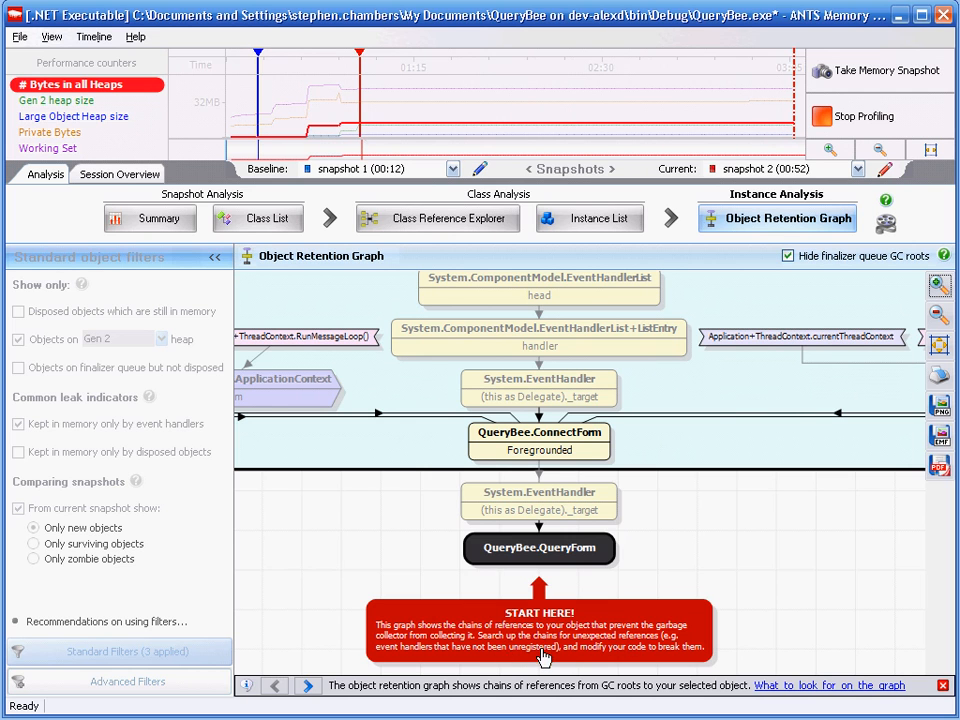
left_click_drag(760, 498, 797, 580)
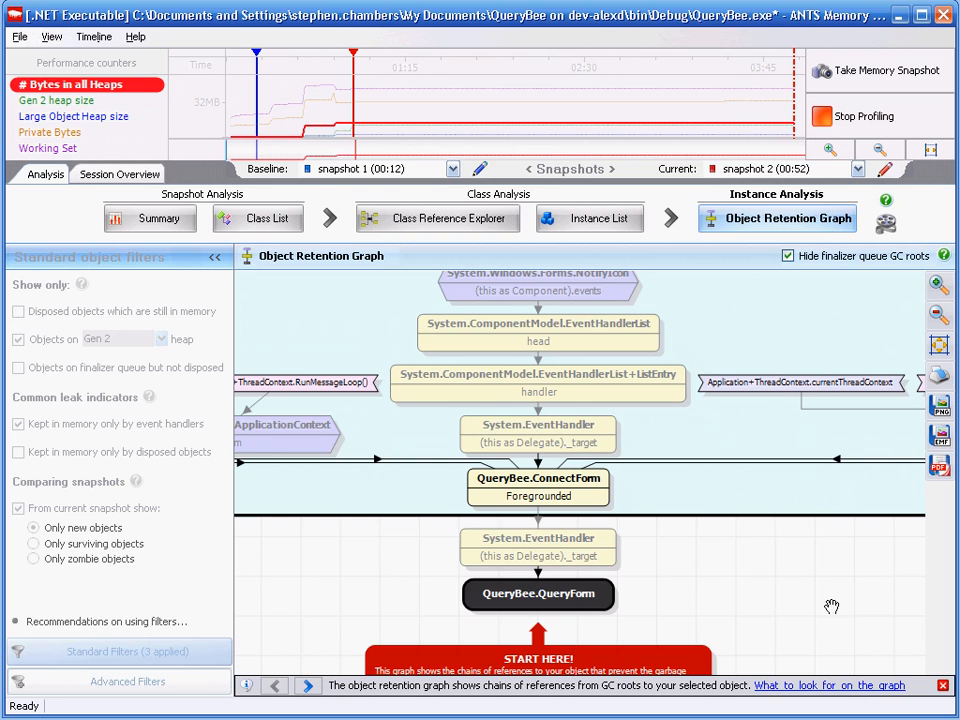
mouse_move(539, 600)
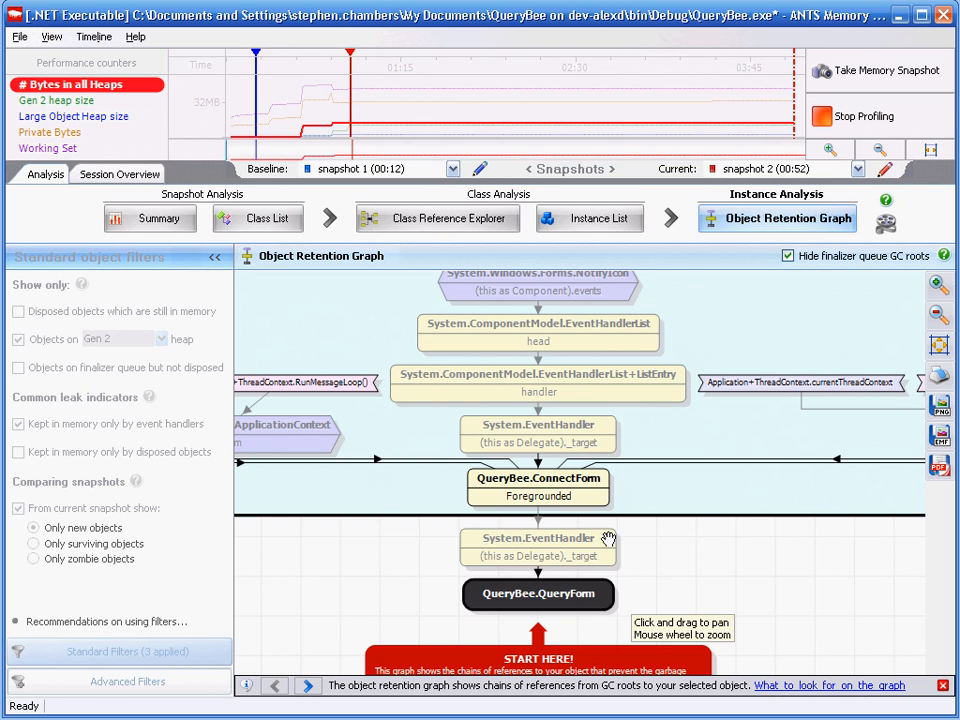
mouse_move(597, 493)
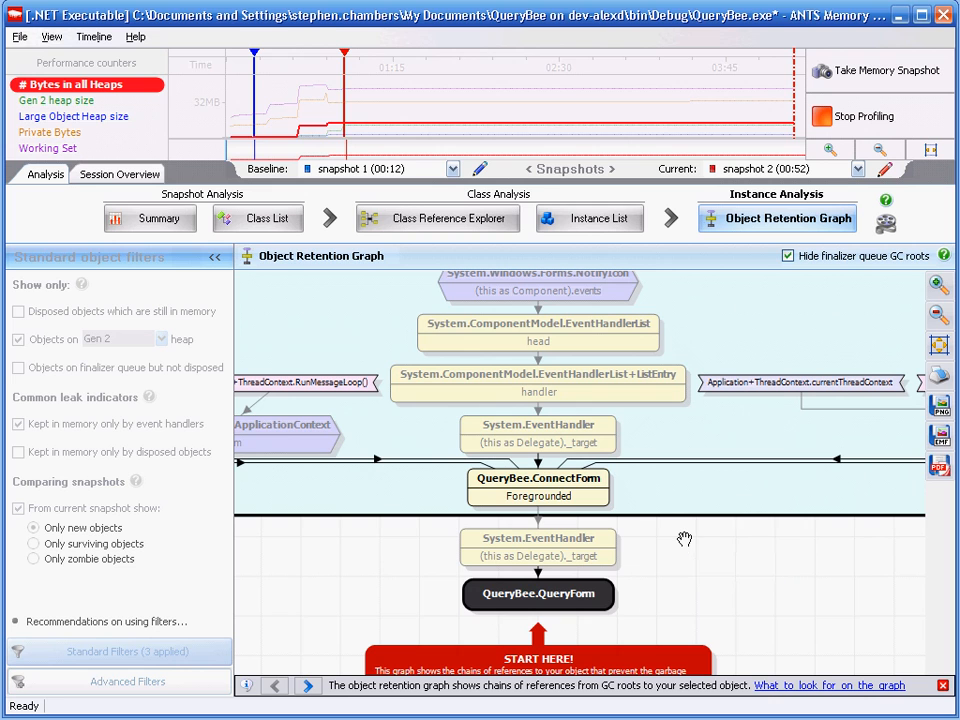
mouse_move(535, 507)
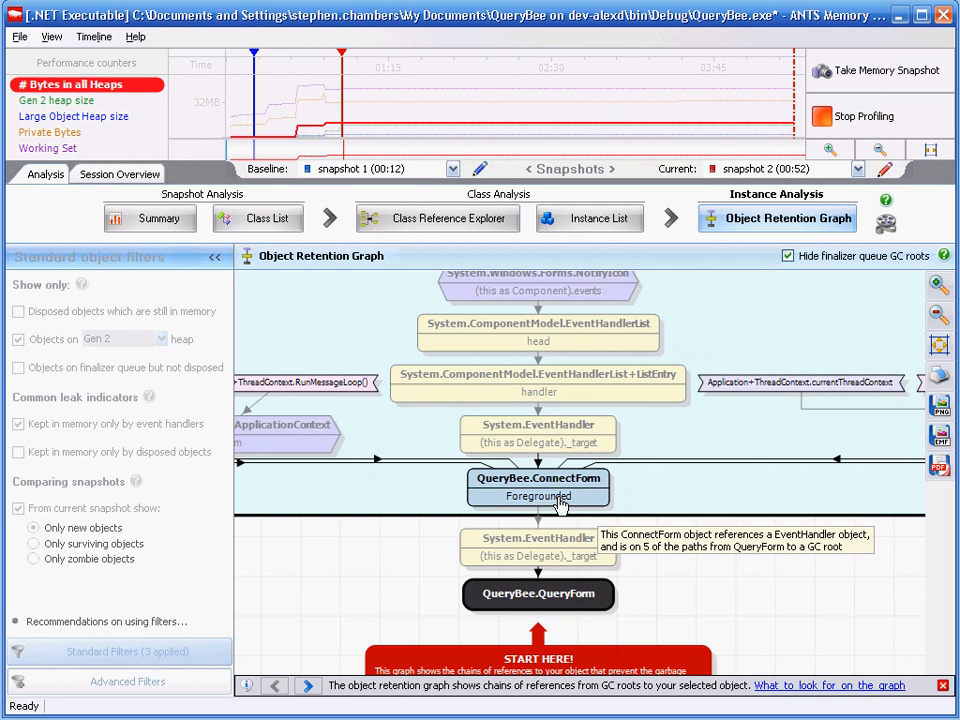